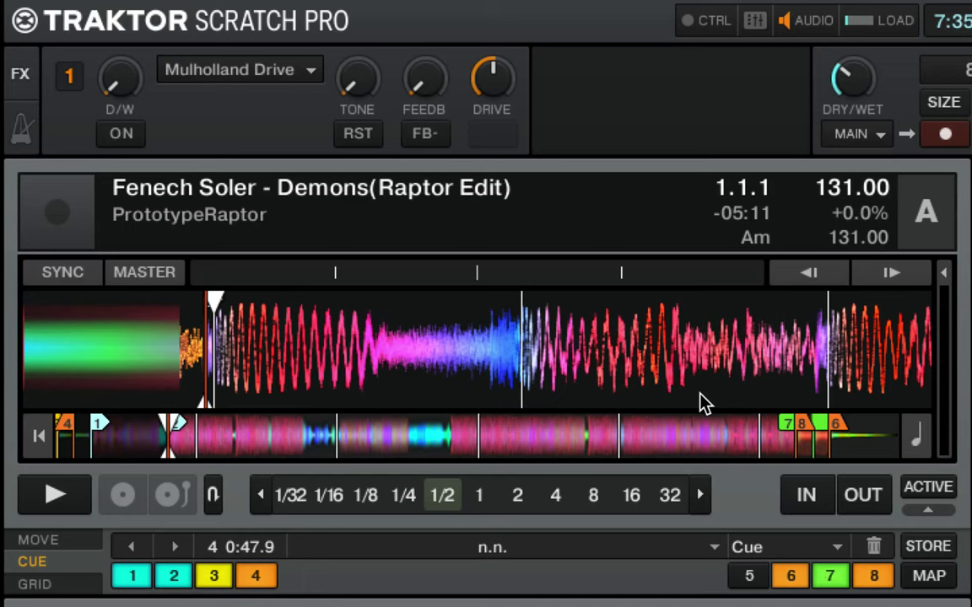
- Move Deck A's playhead to 1:46.6 and store that position as hotcue 5
mouse_move(746, 347)
left_mouse_down()
mouse_move(829, 344)
mouse_move(614, 458)
left_mouse_up()
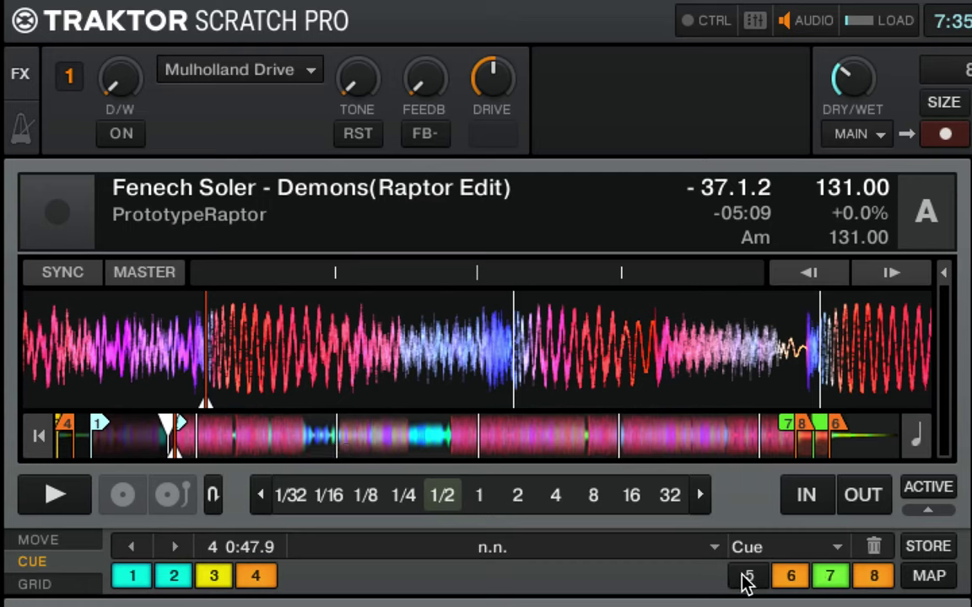
left_click(453, 453)
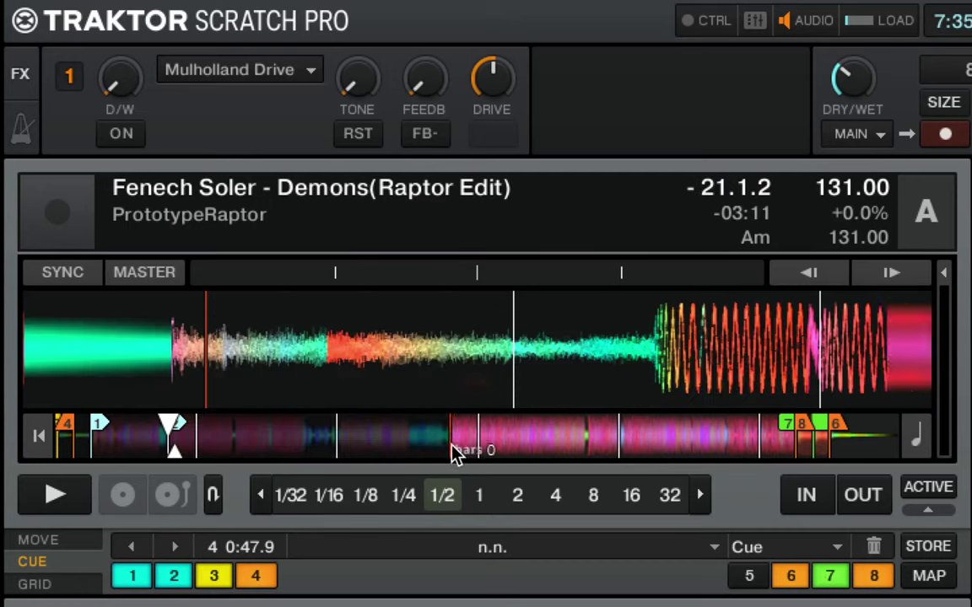
left_click_drag(550, 397, 369, 364)
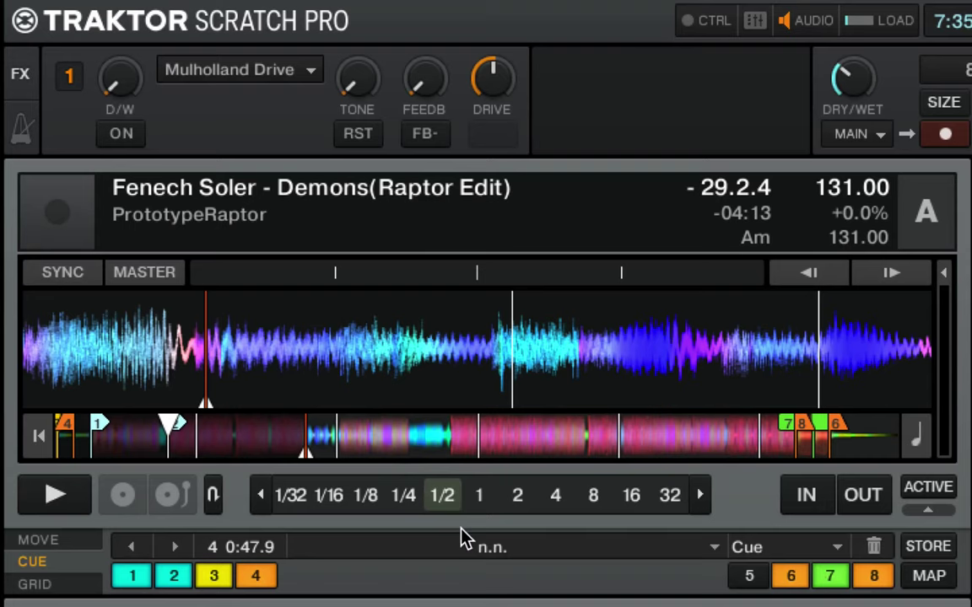
left_click(748, 575)
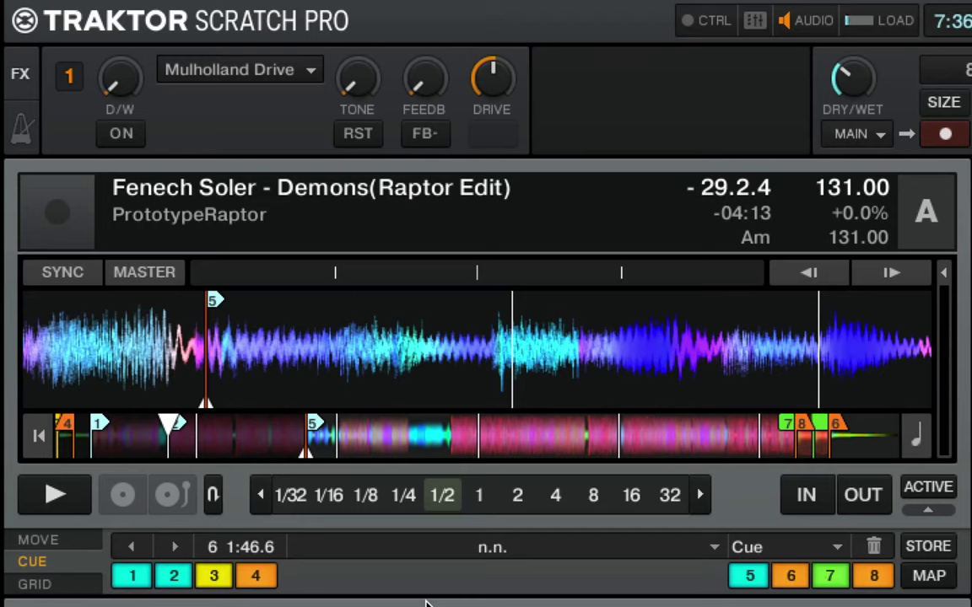
- Play Deck A through hotcues 3, 6, 4 and back to 3, stop, and open the cue type list
key("space")
key("3")
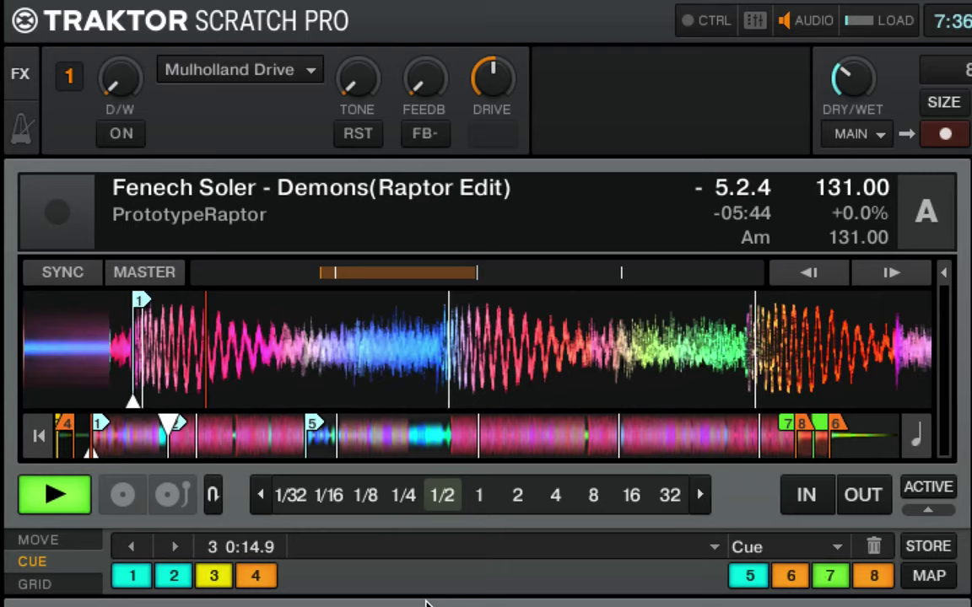
key("6")
key("4")
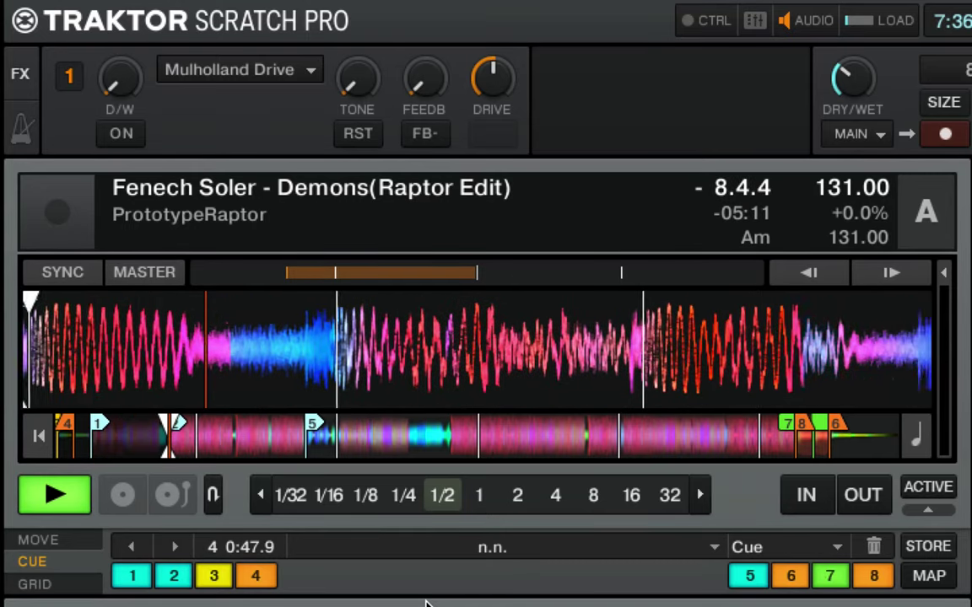
key("3")
key("space")
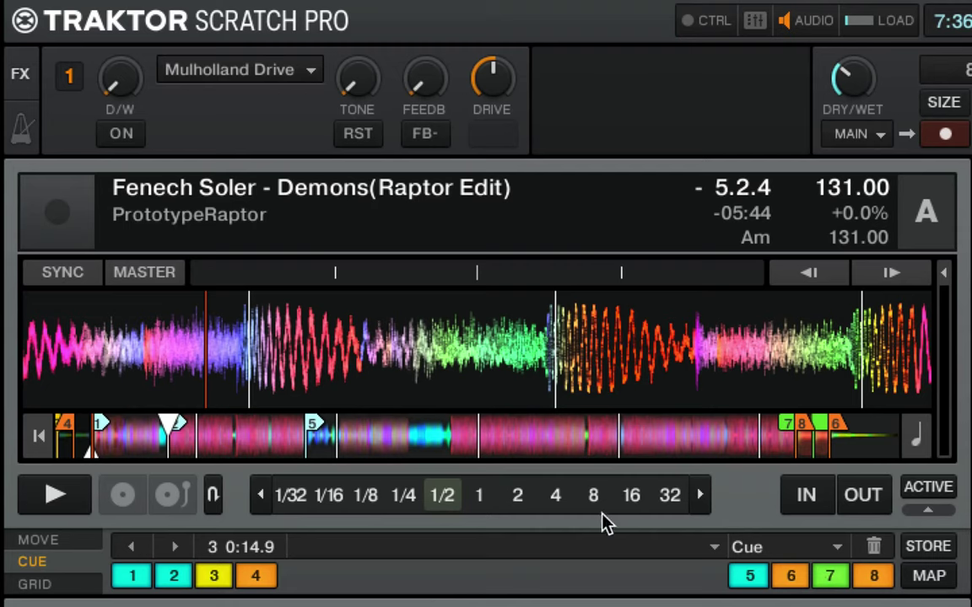
left_click(794, 555)
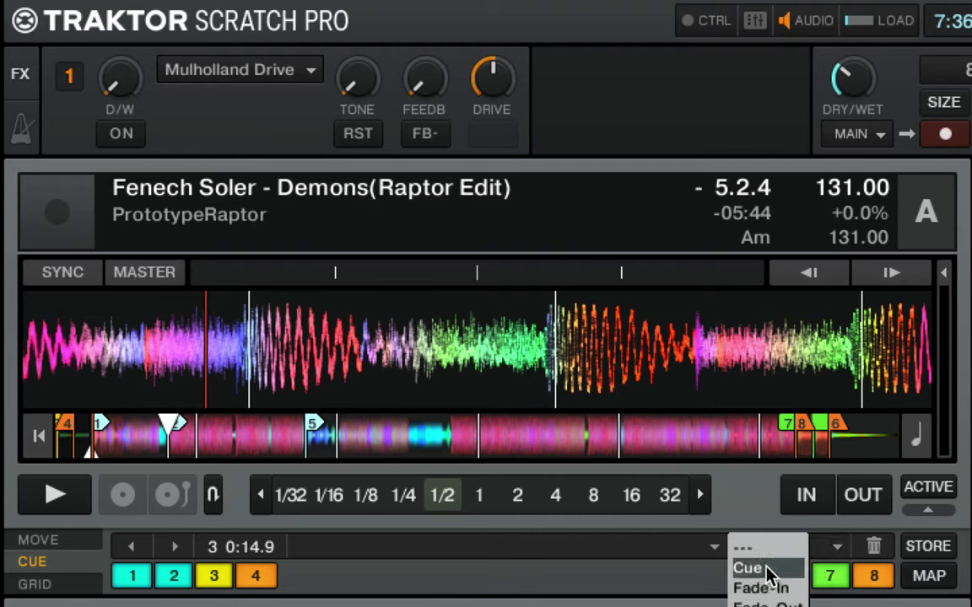
- Leave the cue type as Cue, then jump to hotcue 5 and delete it
left_click(630, 582)
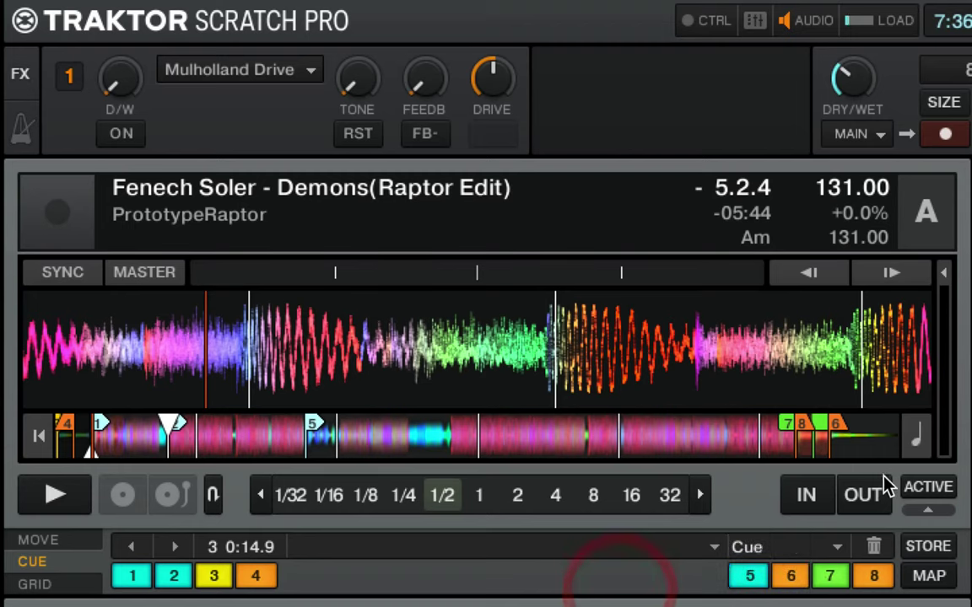
left_click(751, 577)
left_click(873, 548)
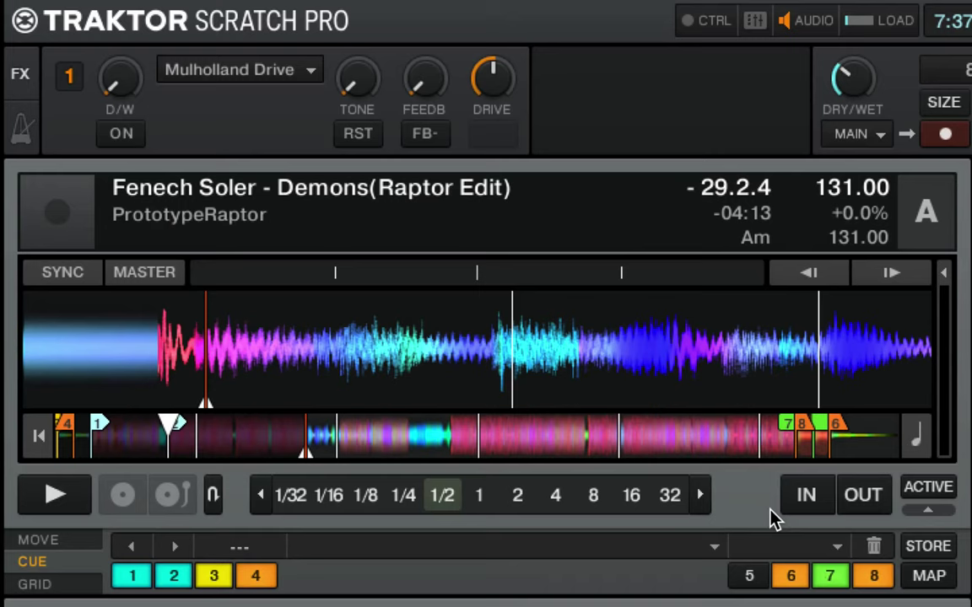
- Jump to Fade-Out hotcue 6, then place the playhead just before the end hotcues, -00:53 remaining
left_click(793, 586)
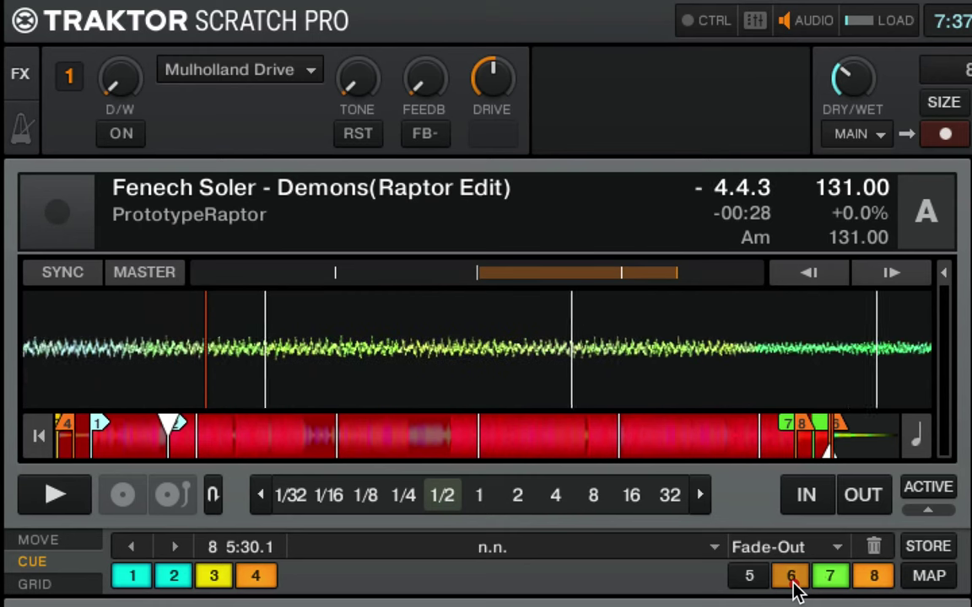
left_click(793, 585)
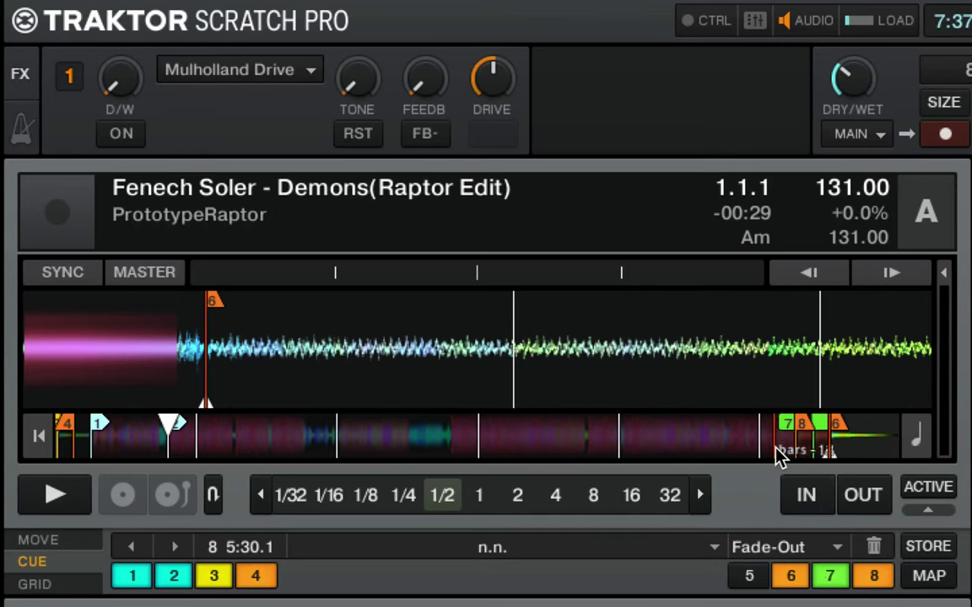
left_click(751, 437)
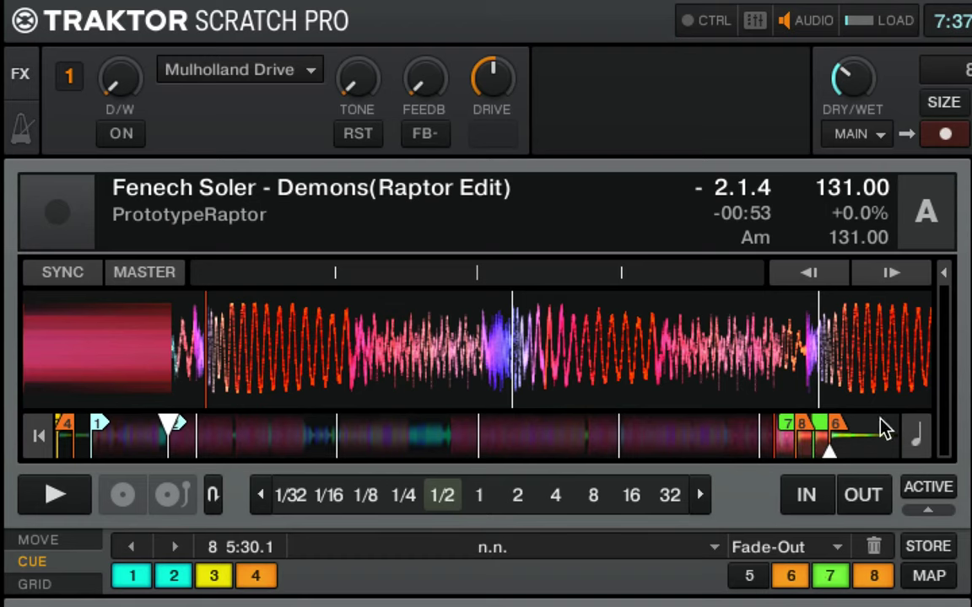
left_click(793, 456)
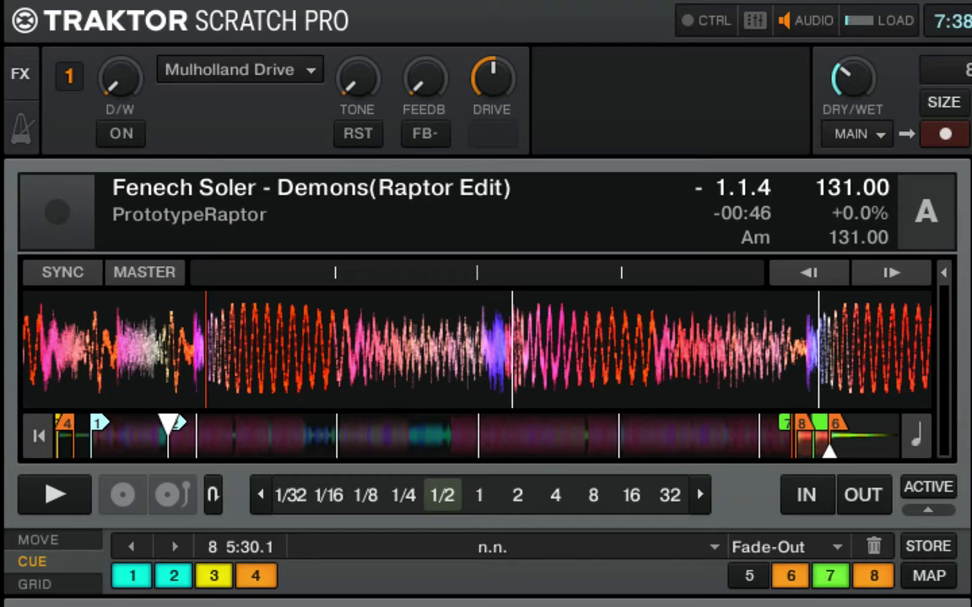
- Play Deck A, activate a 16-beat loop at the playhead, then stop playback
key("space")
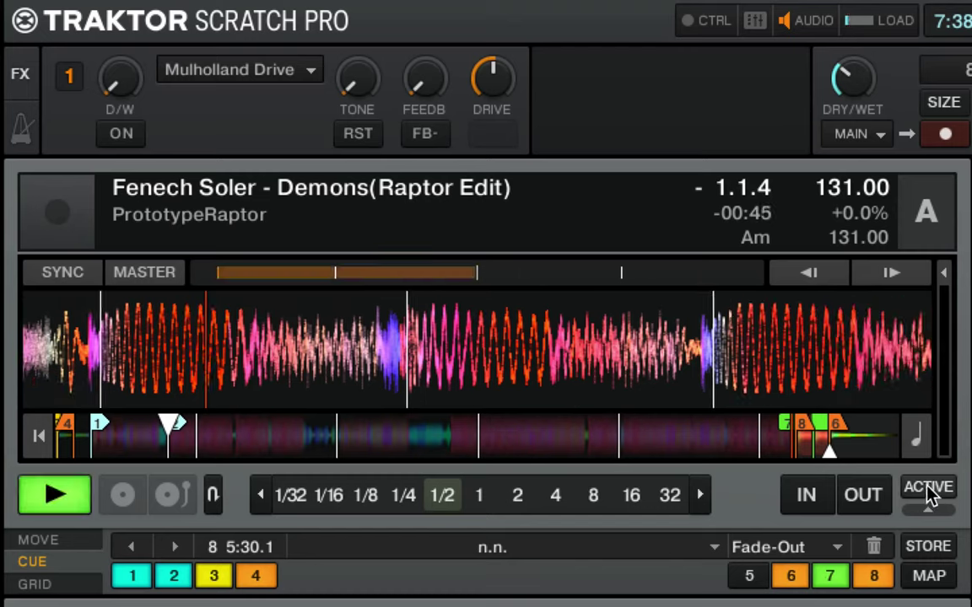
left_click(928, 489)
key("6")
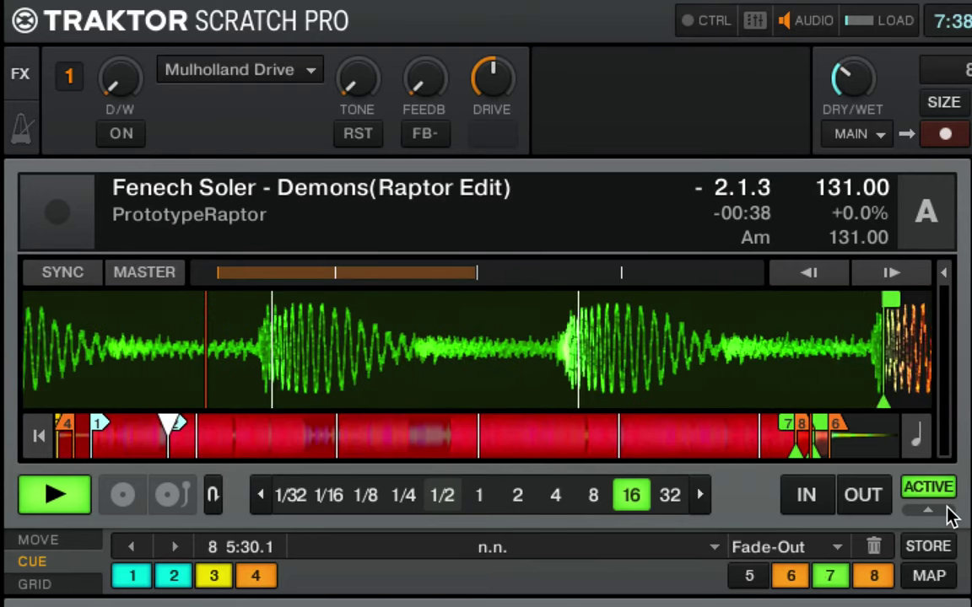
key("space")
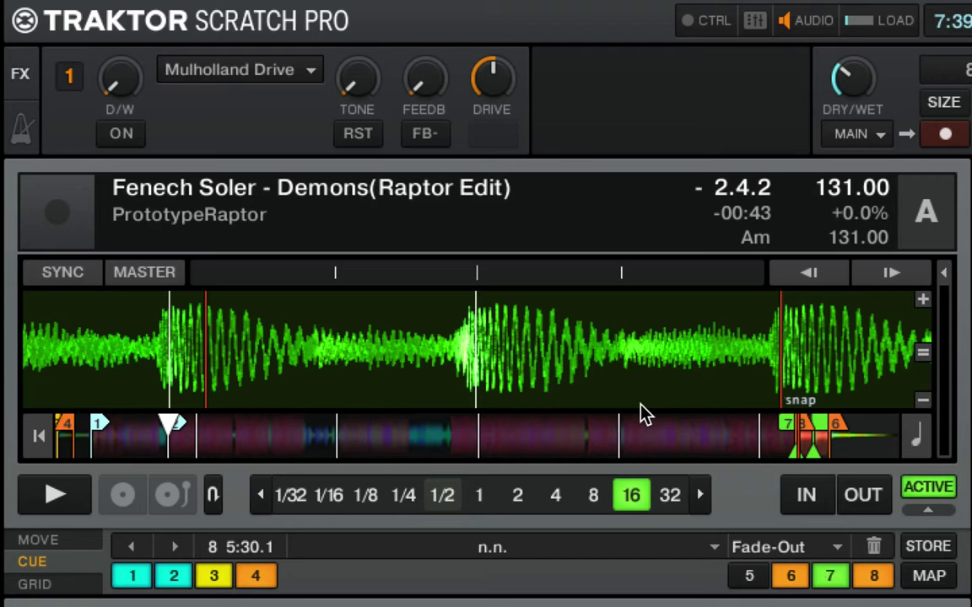
- Jump to a new spot, set an 8-beat loop, store it on hotcue 5, then delete hotcue 5
left_click_drag(743, 384, 778, 382)
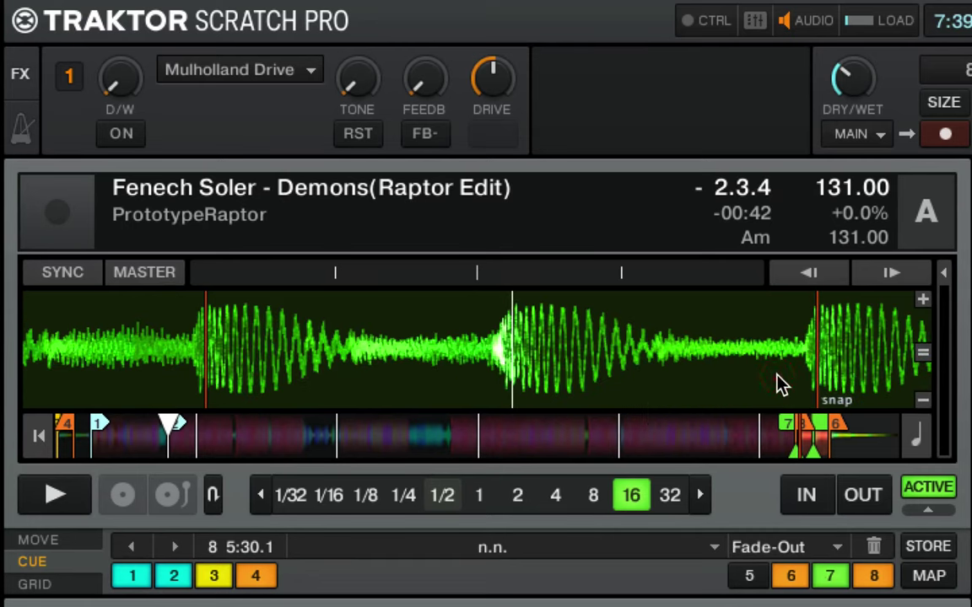
left_click(684, 443)
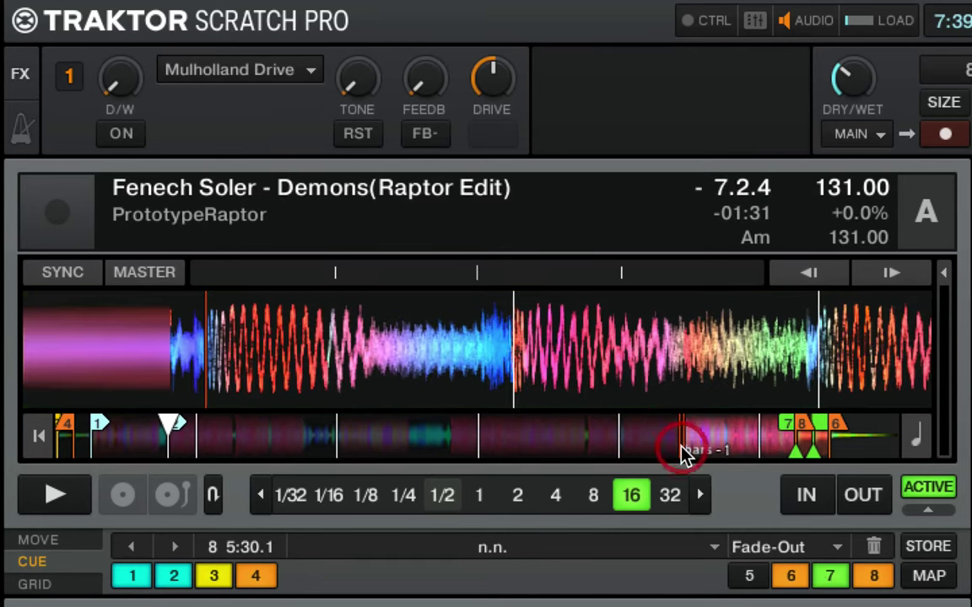
left_click(593, 496)
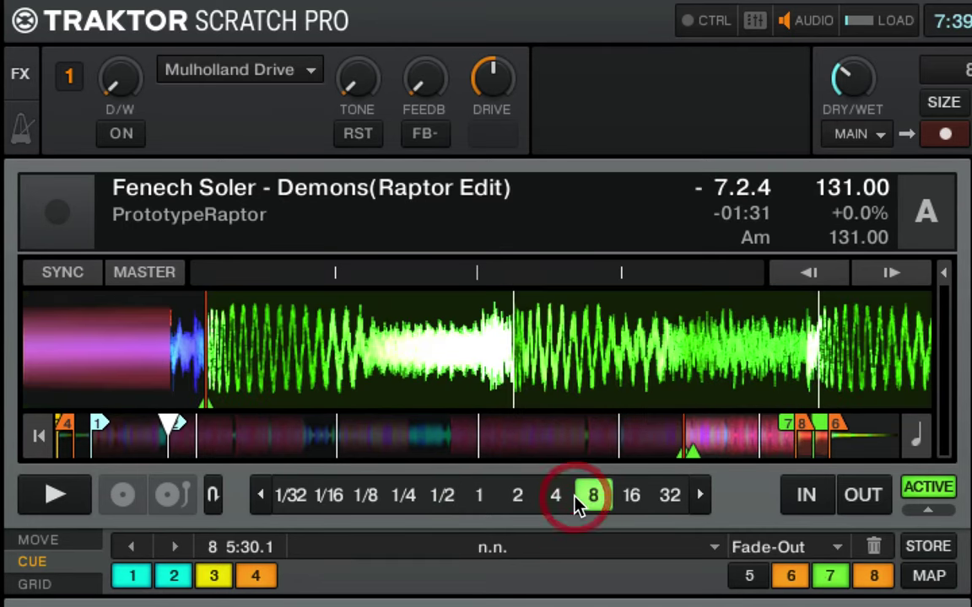
left_click(762, 581)
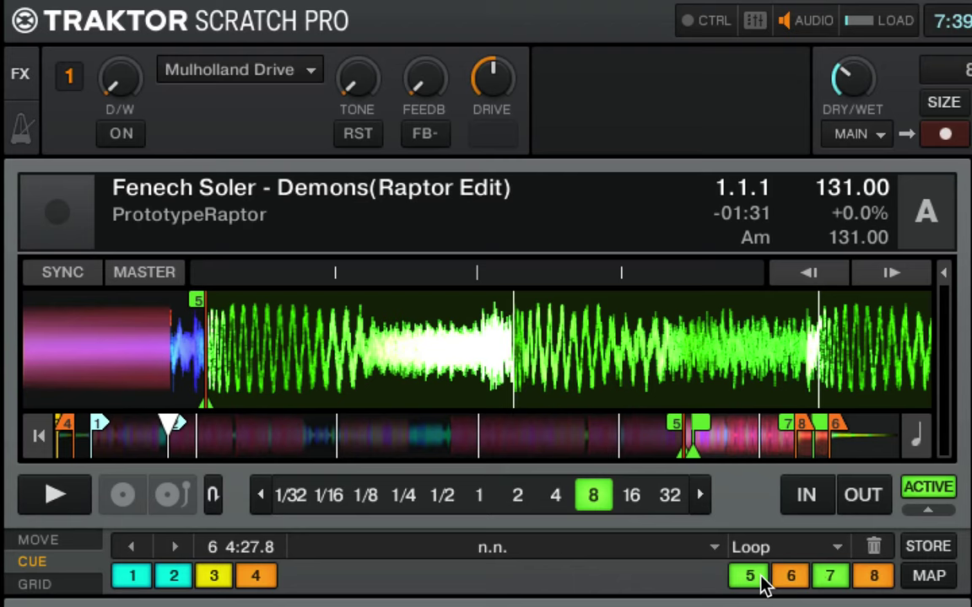
left_click(875, 547)
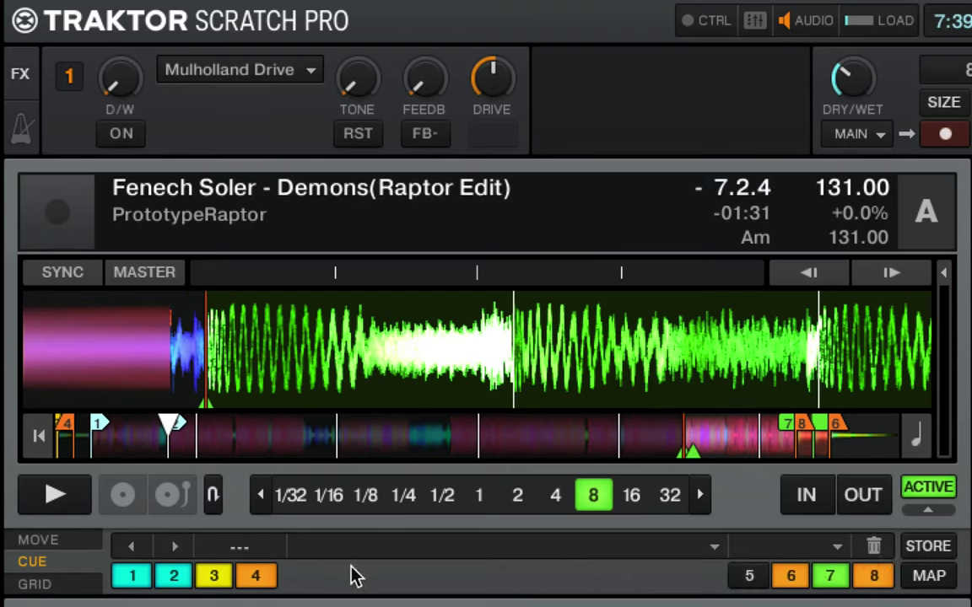
- Trigger the Fade-In hotcue 4 pad twice to park Deck A on its marker
left_click(259, 577)
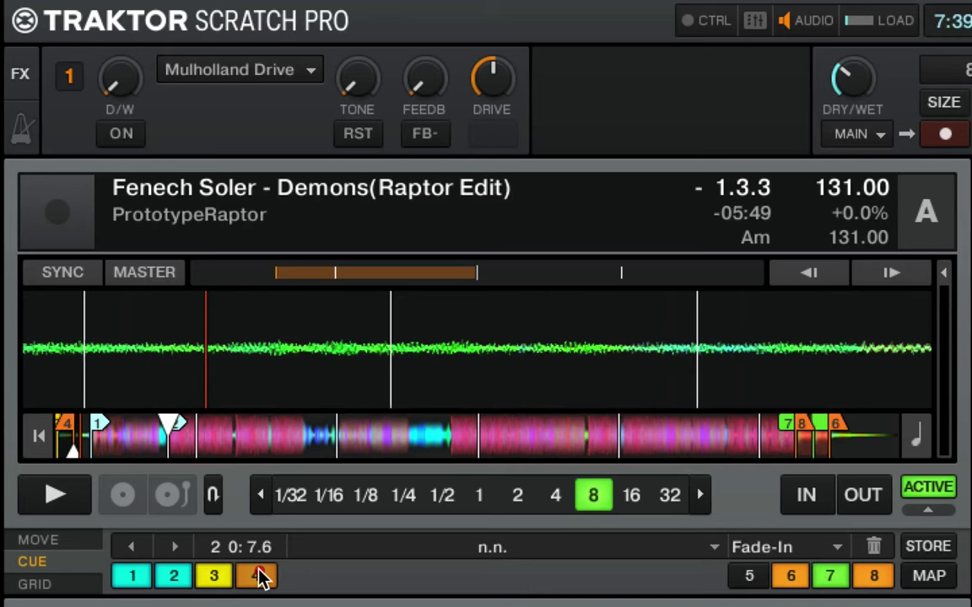
left_click(259, 577)
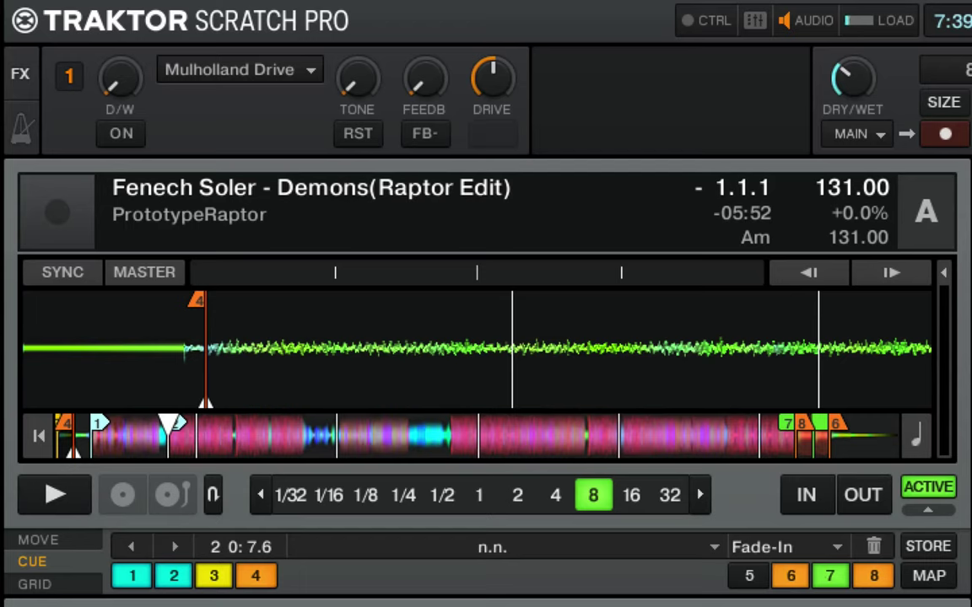
- Trigger the Fade-Out hotcue 8 pad at 5:15.4 twice to check the cue
left_click(875, 577)
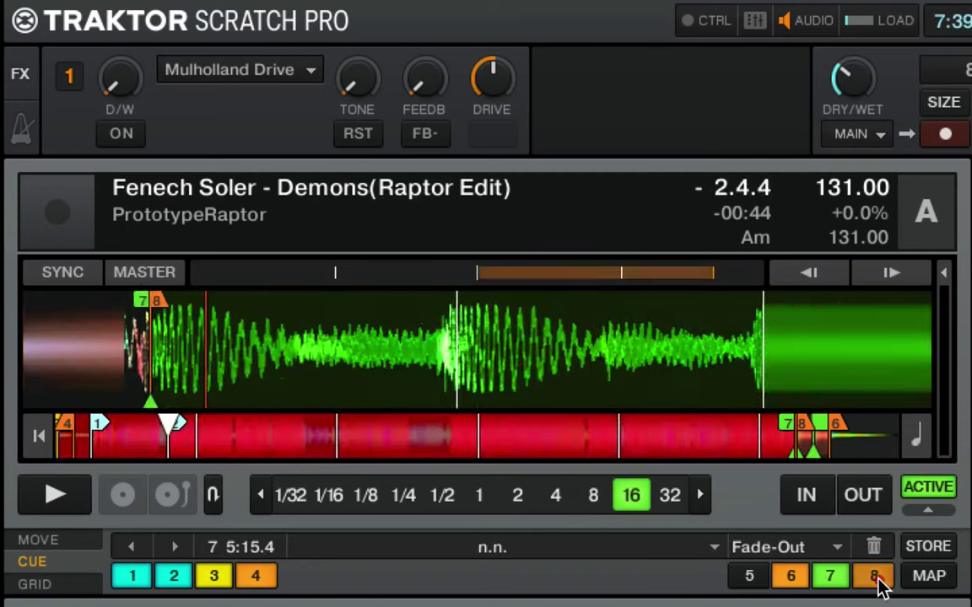
left_click(875, 577)
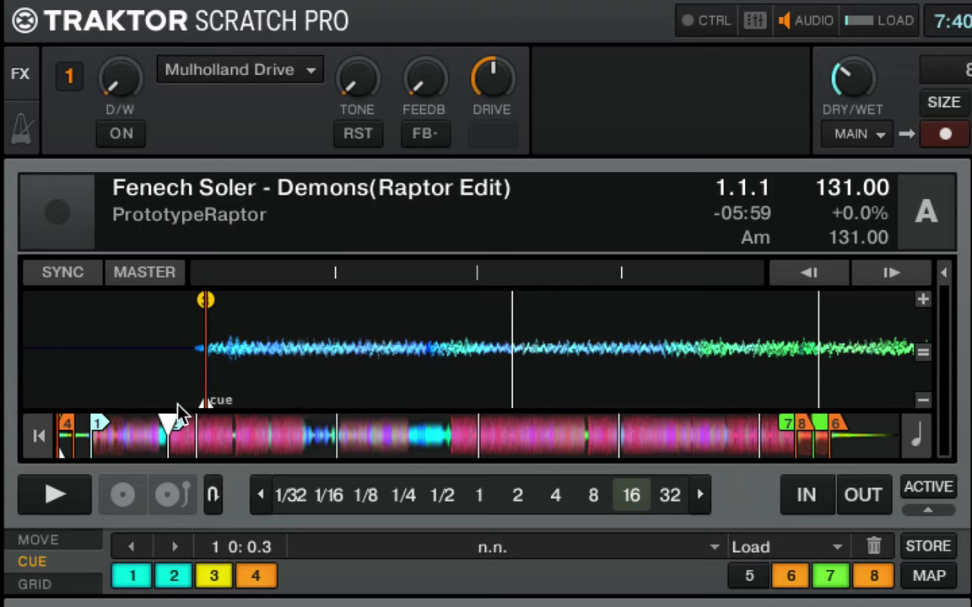
key("space")
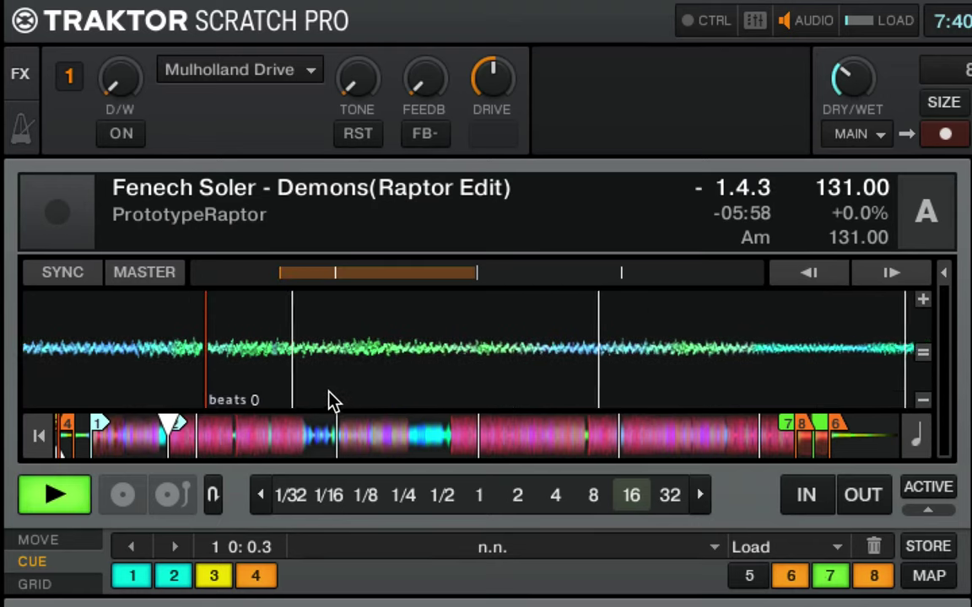
key("space")
left_click(214, 575)
left_click_drag(303, 347, 361, 346)
left_click(361, 346)
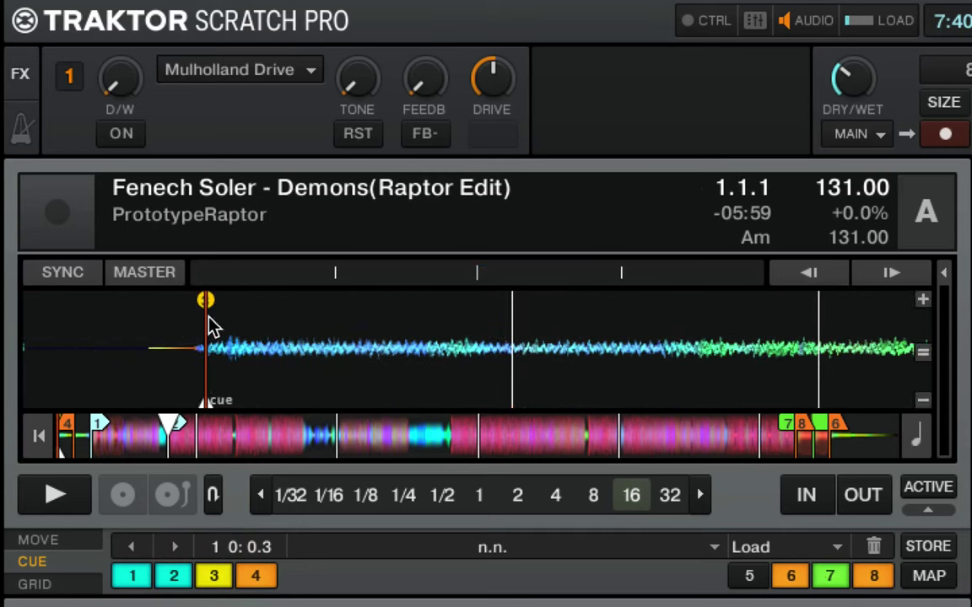
left_click(210, 367)
left_click(207, 352)
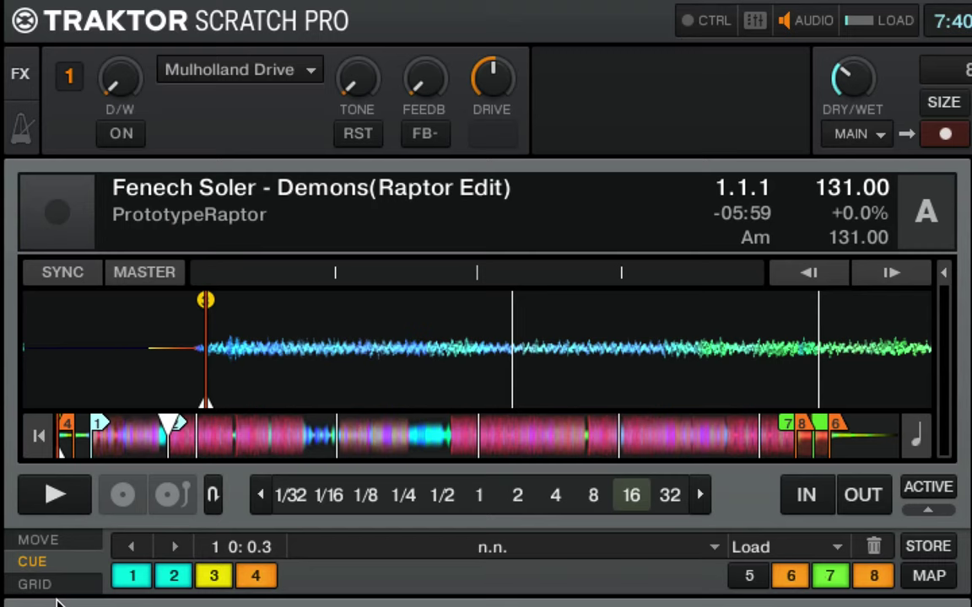
left_click(34, 544)
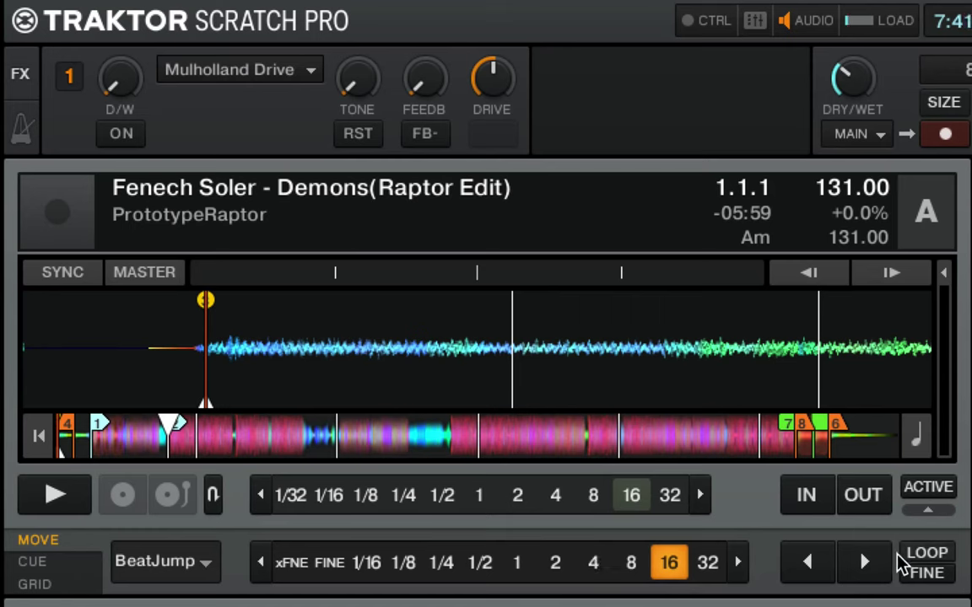
left_click(874, 561)
left_click(874, 560)
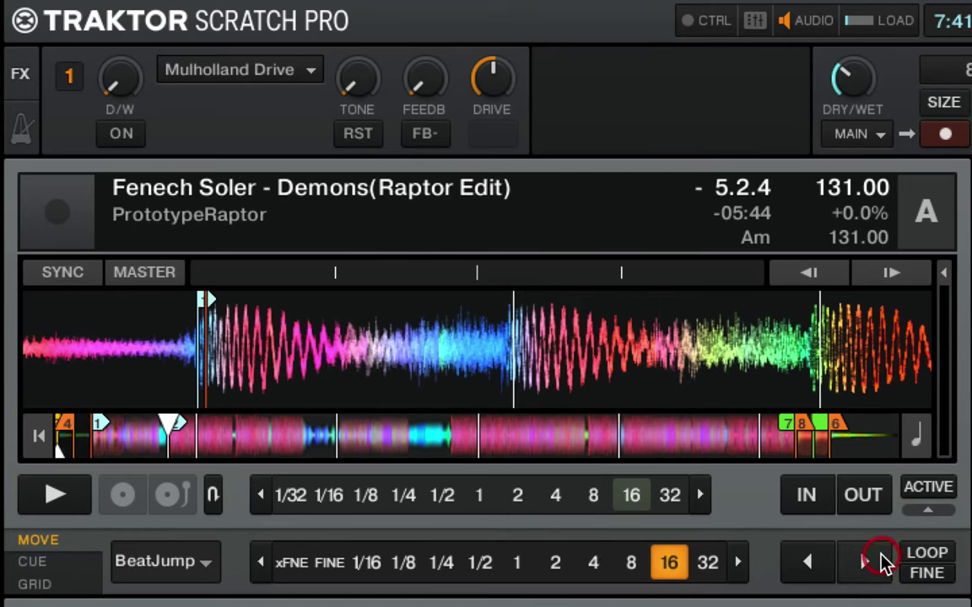
mouse_move(216, 426)
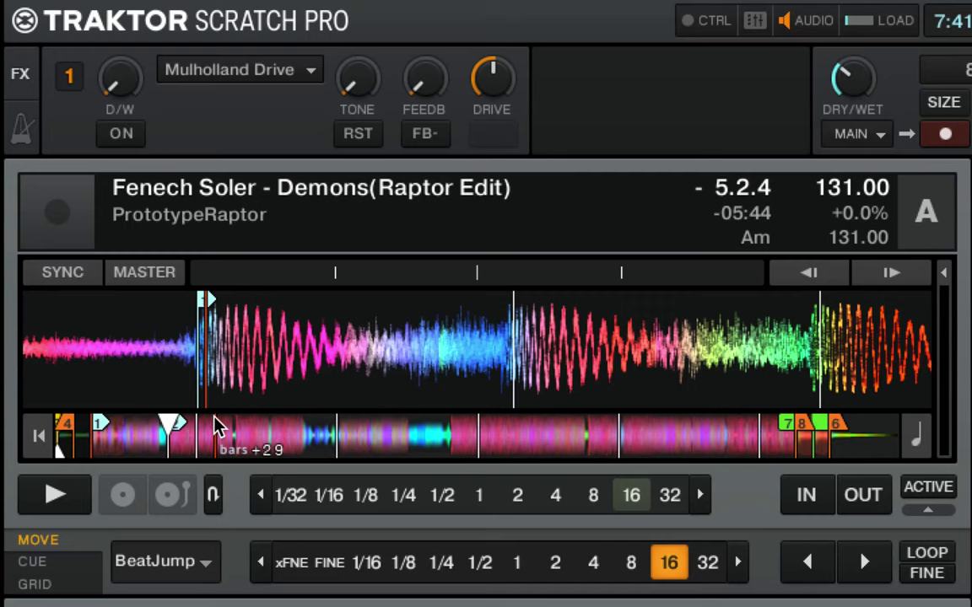
left_click(807, 561)
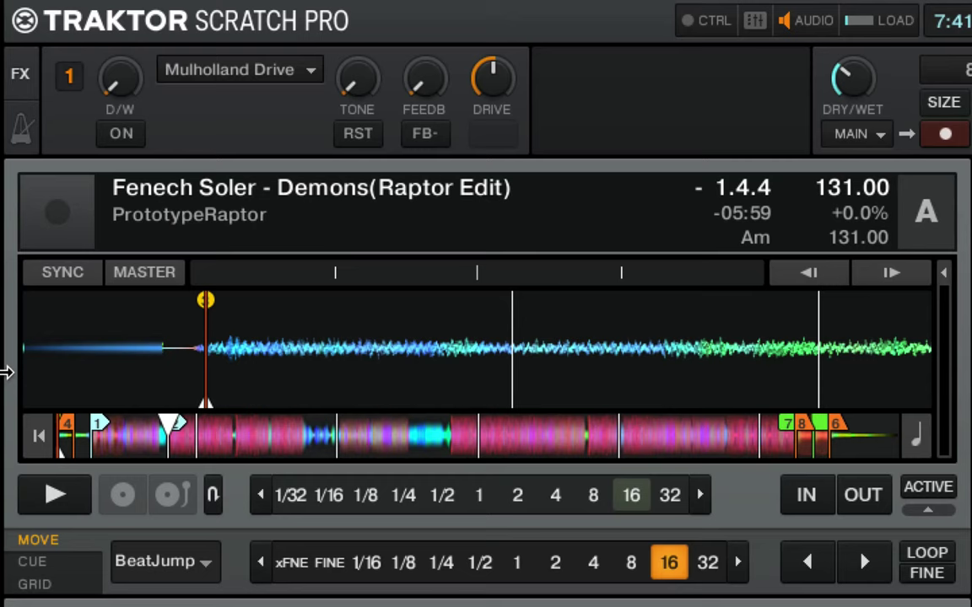
left_click(42, 561)
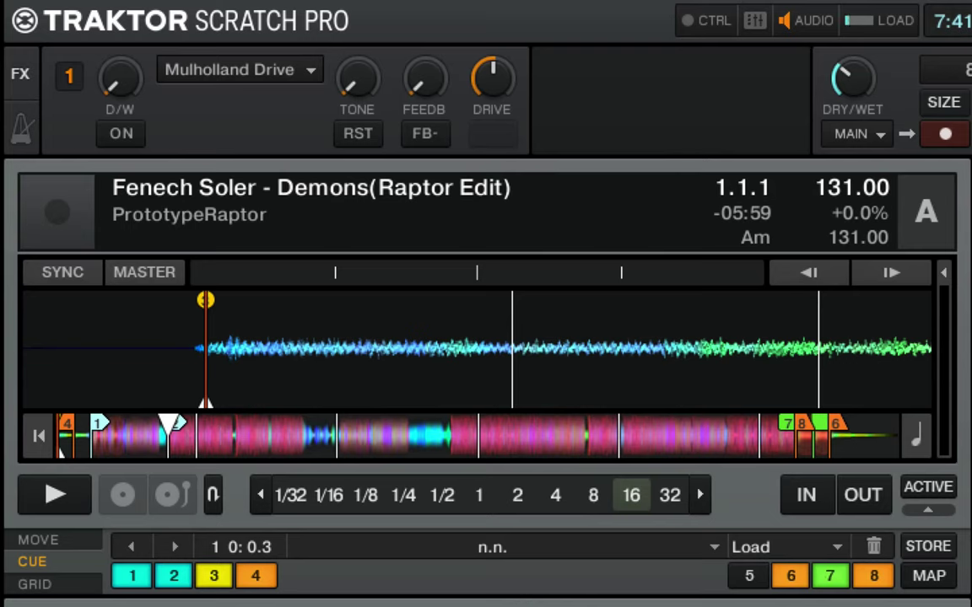
- Switch the track-start cue's type from Load to --- in the cue type dropdown
left_click(752, 546)
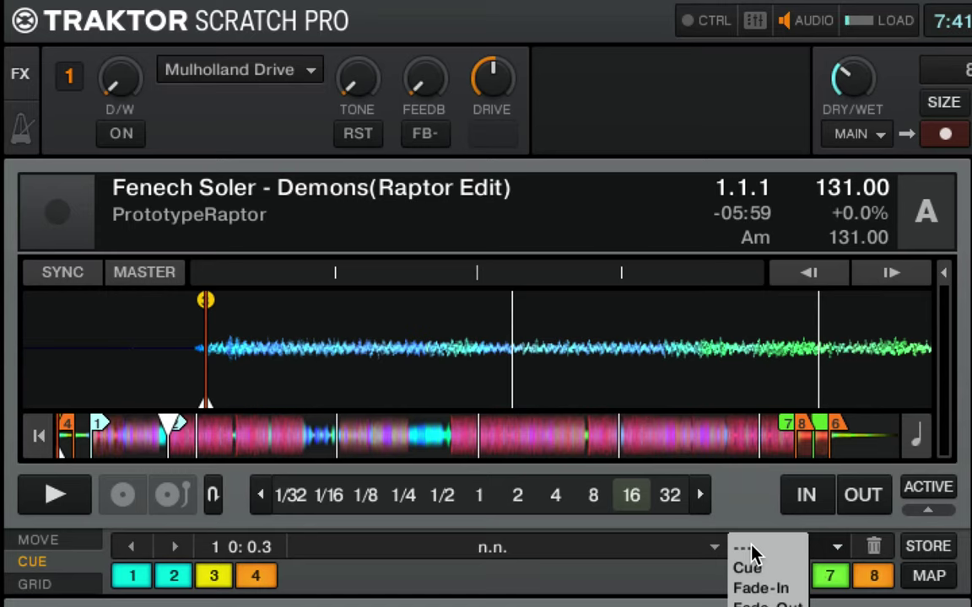
left_click(752, 550)
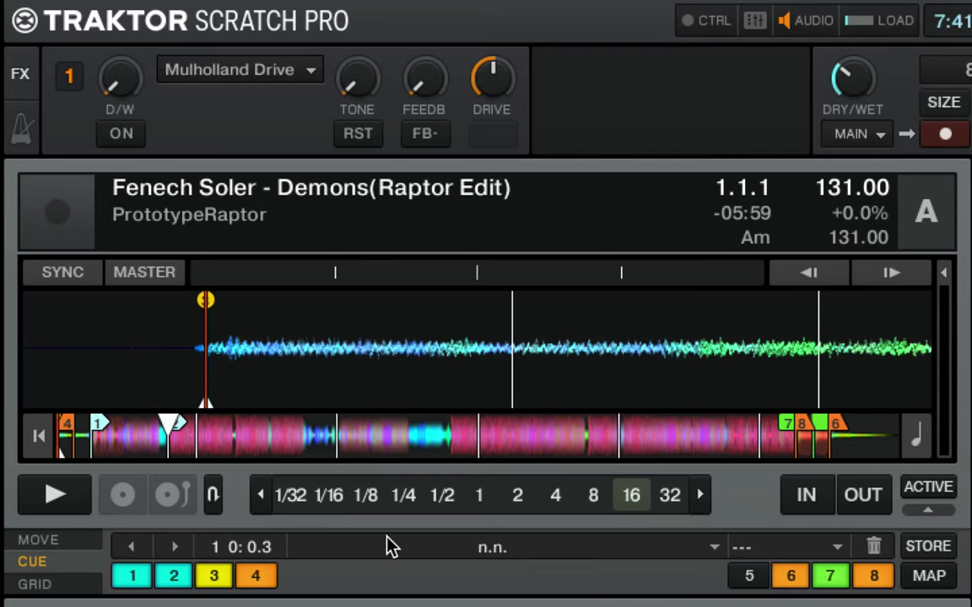
- Name the track-start cue 'Start'
key("BackSpace")
key("BackSpace")
key("BackSpace")
key("BackSpace")
type("Start")
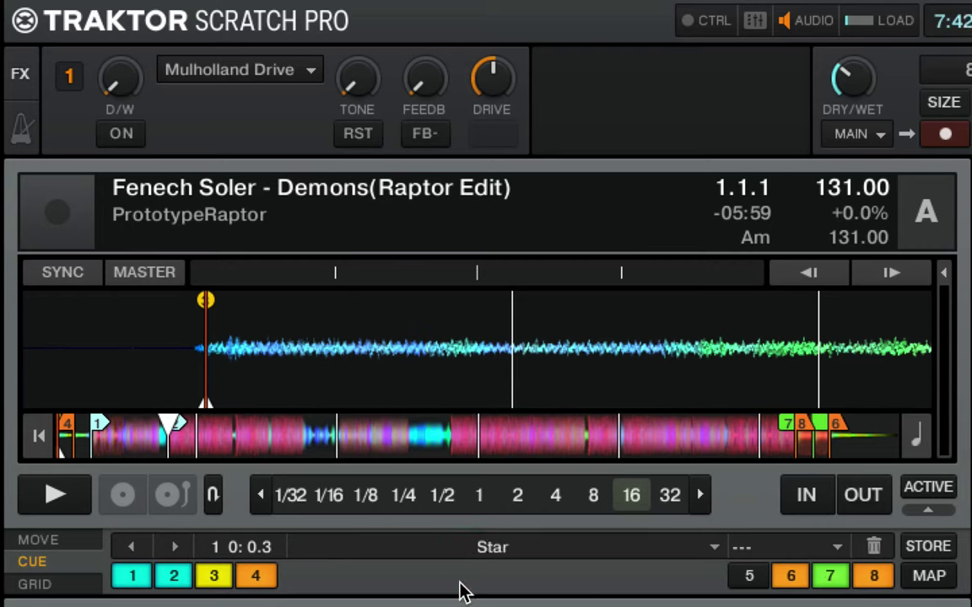
key("Return")
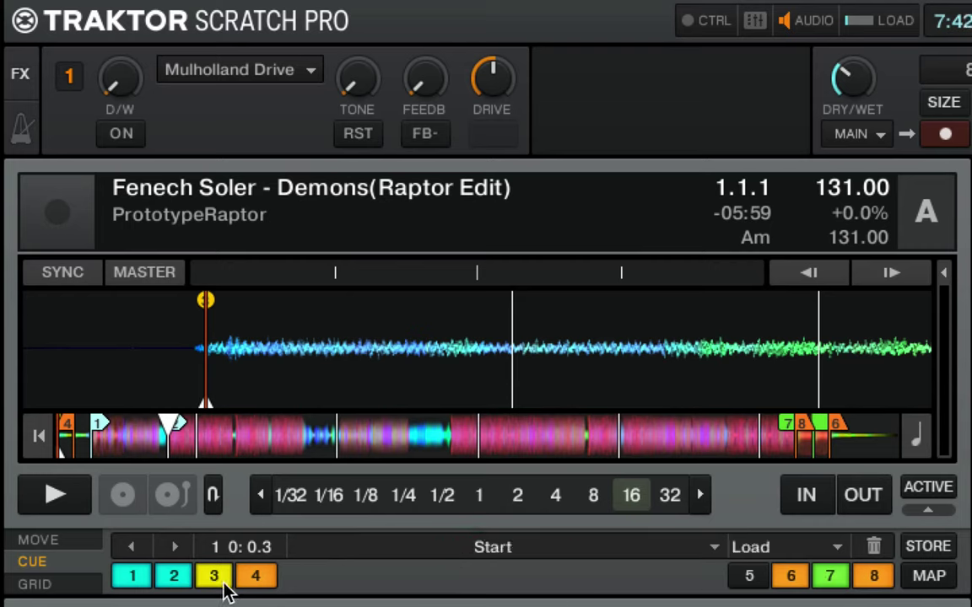
- Name the Fade-In hotcue 4 '8 before the beat comes in'
left_click(255, 577)
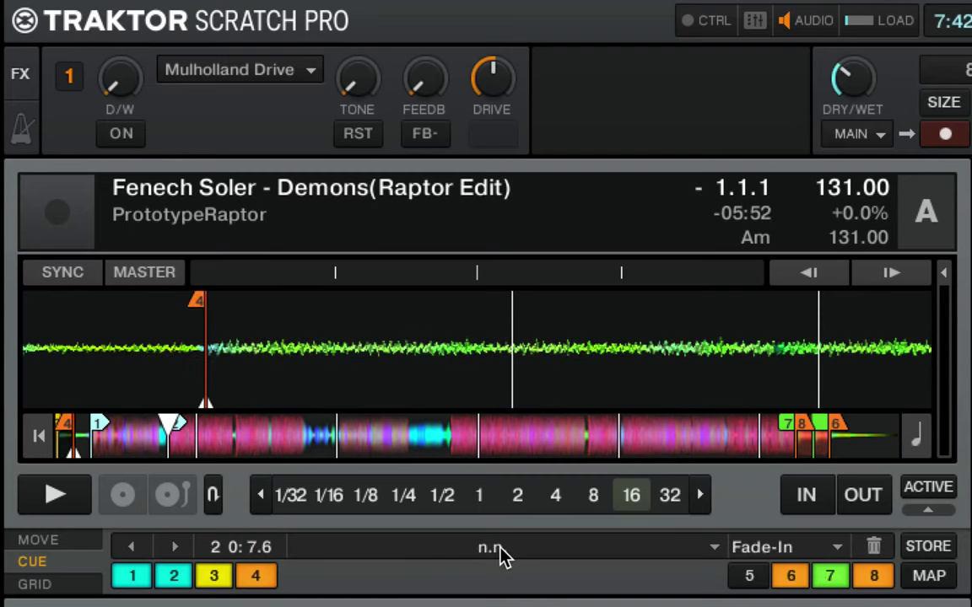
left_click(497, 548)
type("*")
key("BackSpace")
type("8 before the bea")
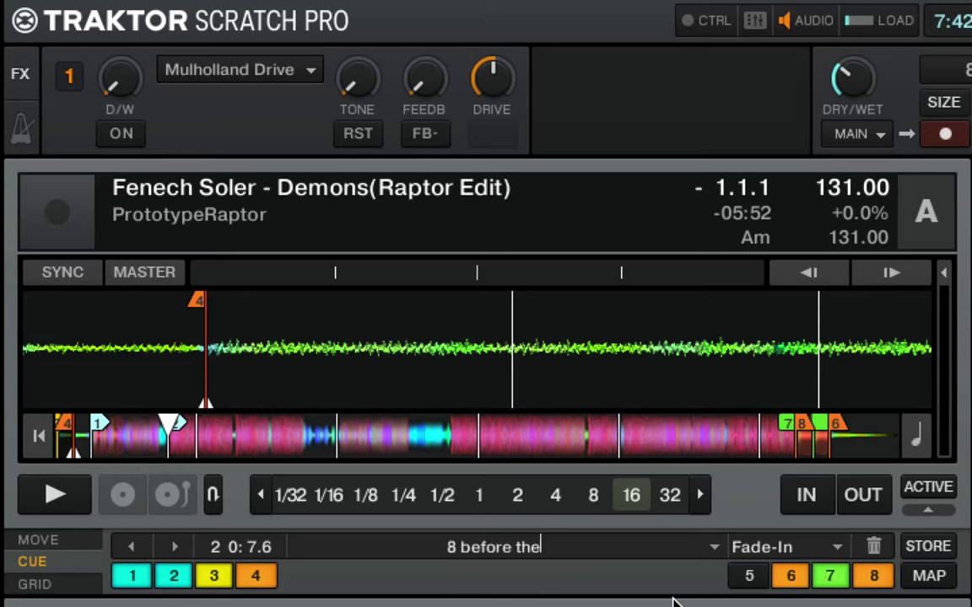
key("BackSpace")
key("BackSpace")
type("beat")
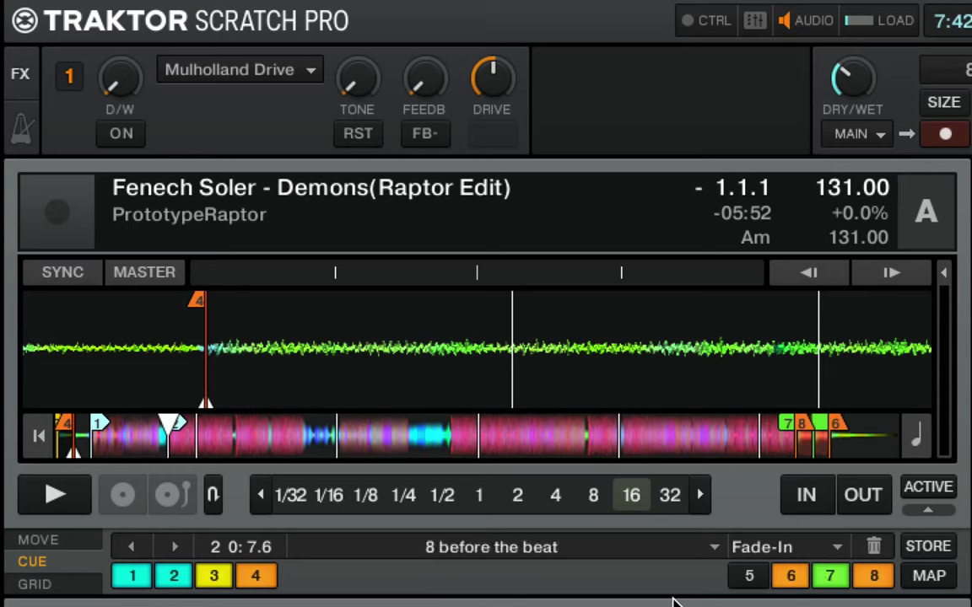
type(" comes in")
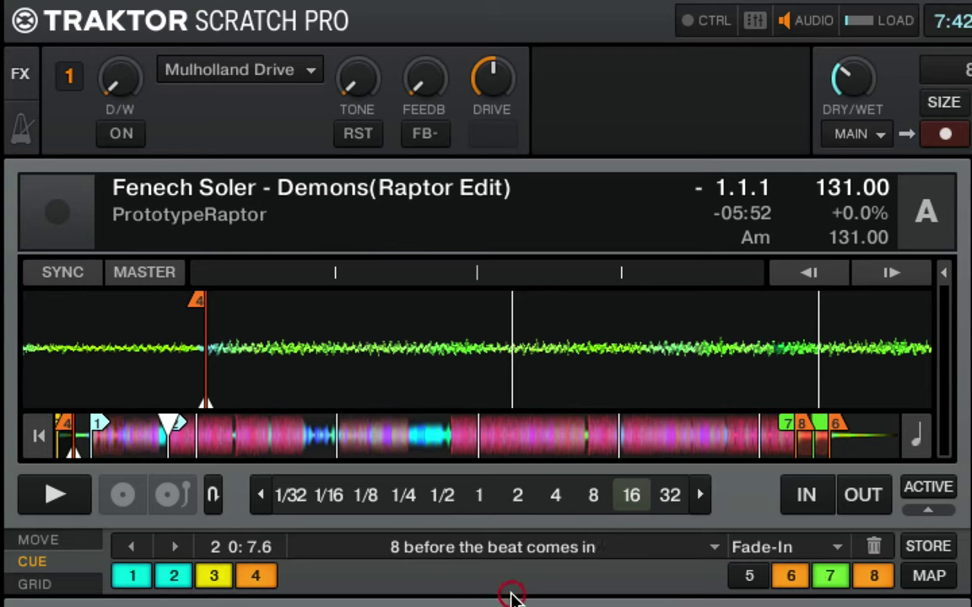
left_click(742, 516)
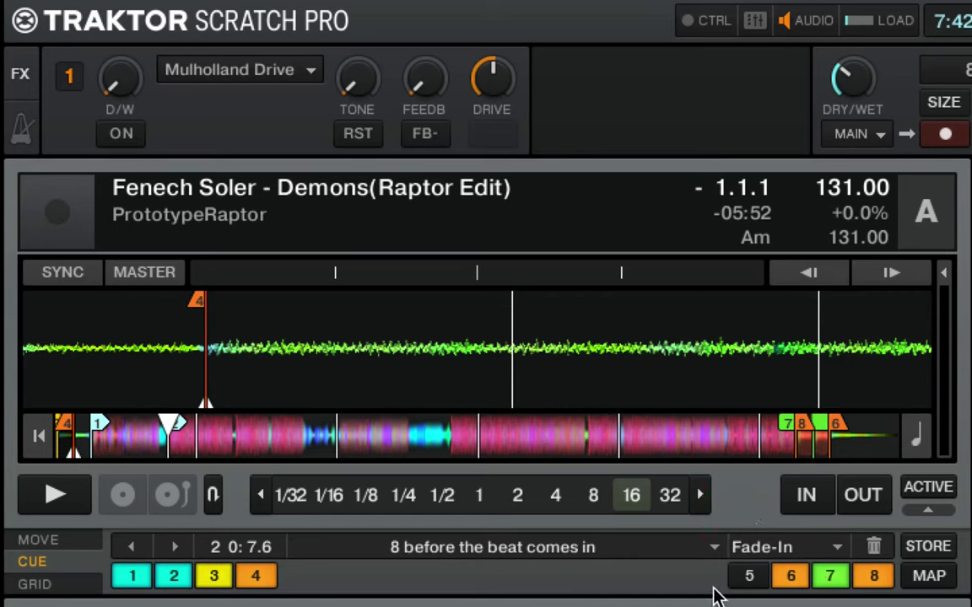